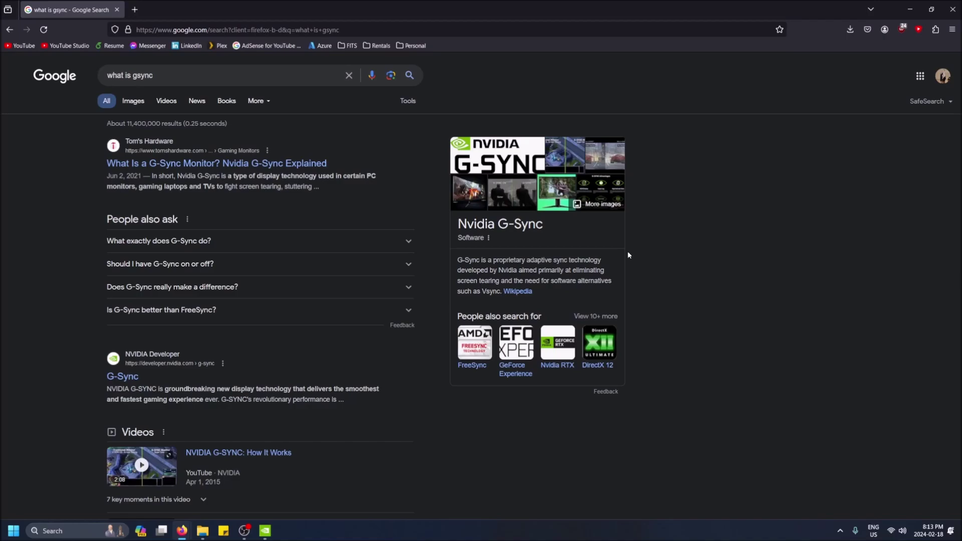
Expand the 'What exactly does G-Sync do?' answer in the Google results
click(411, 241)
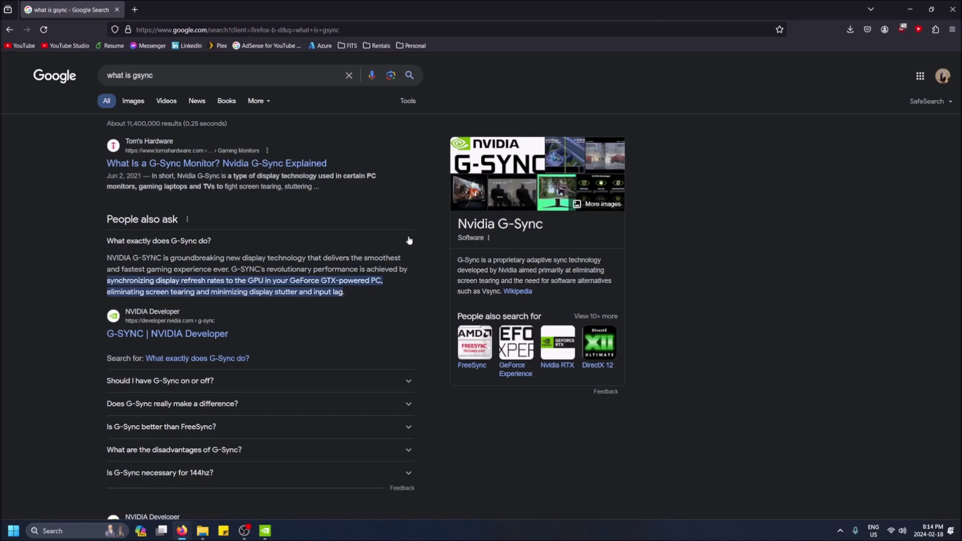
Close NVIDIA Control Panel and relaunch it from a Start menu search for 'nvidia'
click(265, 531)
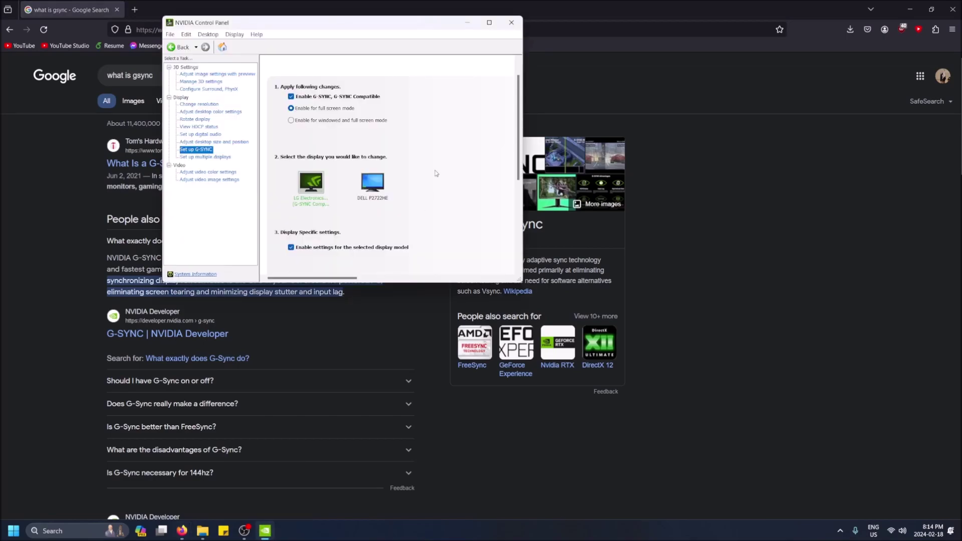
click(512, 22)
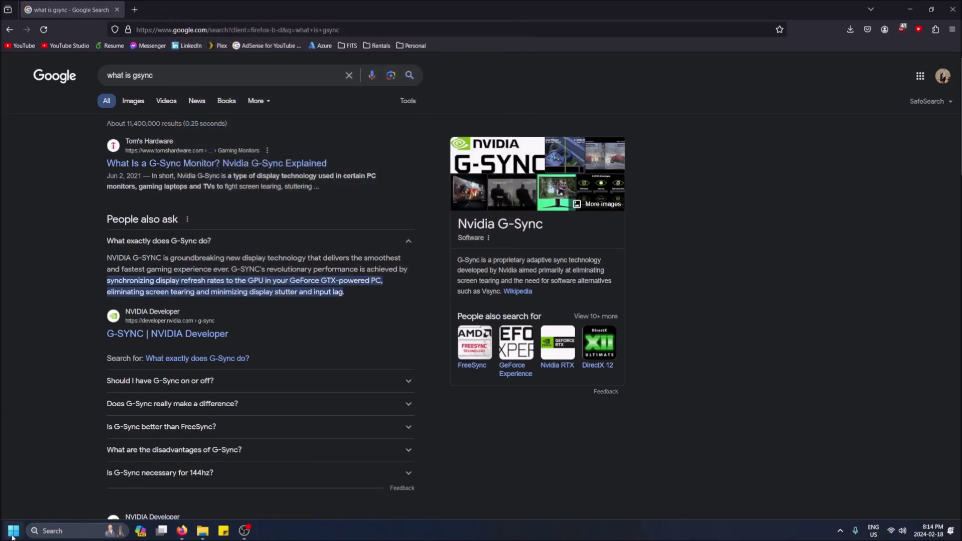
click(13, 535)
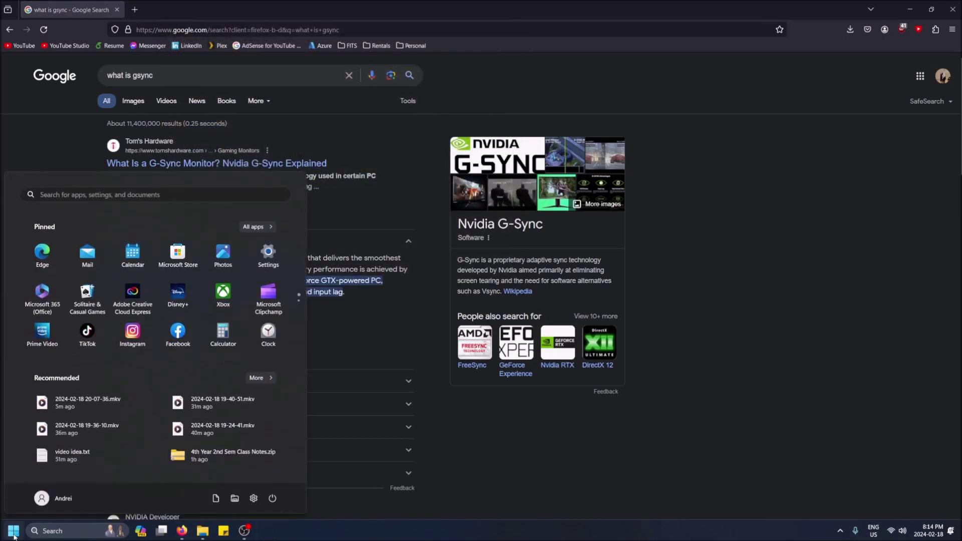
text(nvidia)
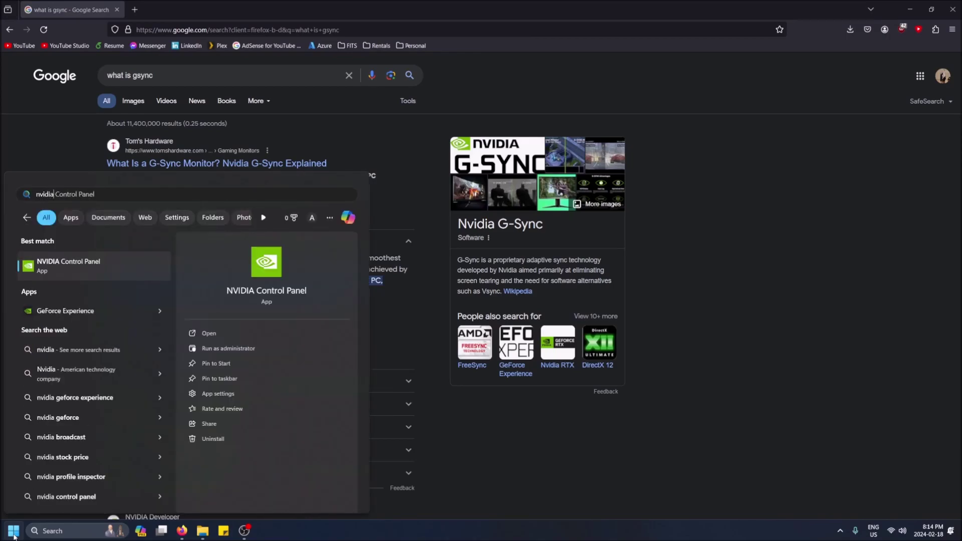
click(76, 264)
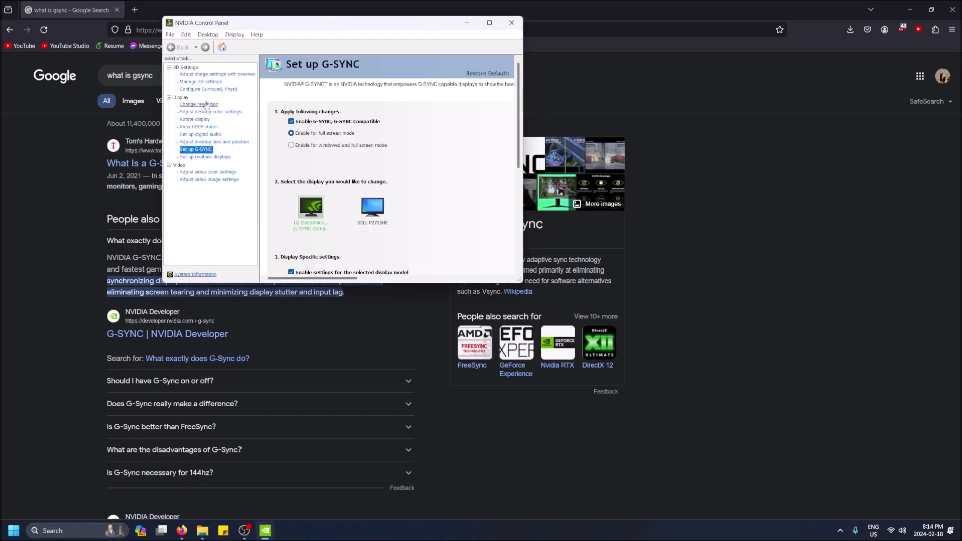
click(204, 105)
click(210, 149)
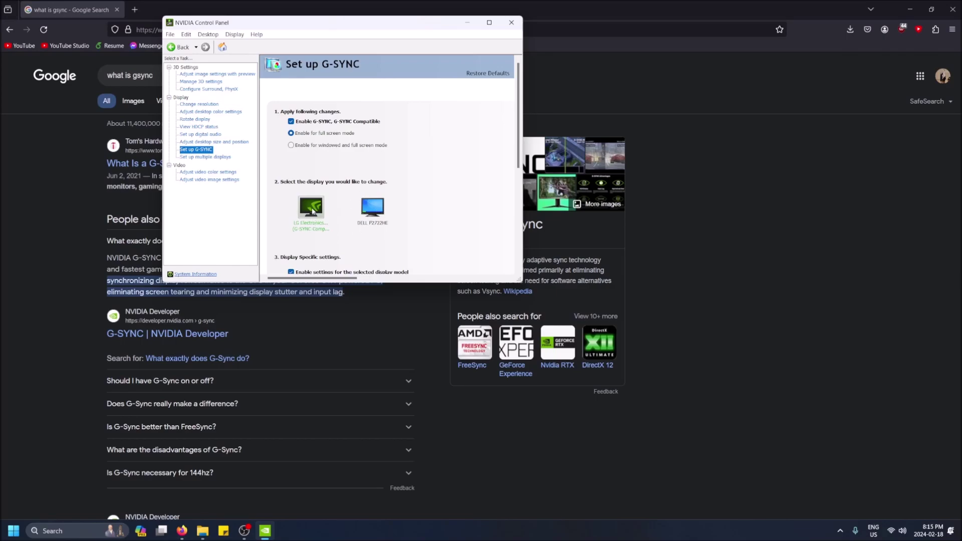
scroll(321, 242, down, 1)
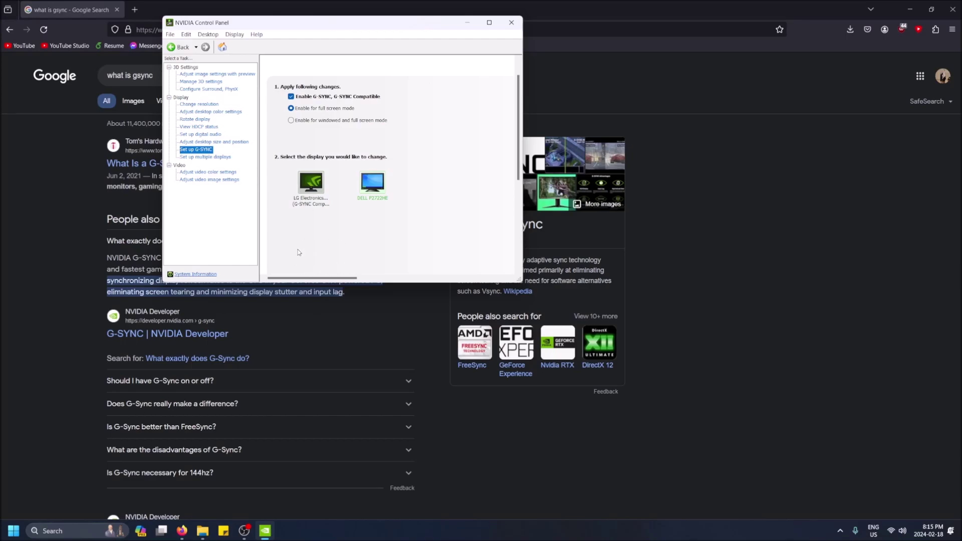
click(311, 189)
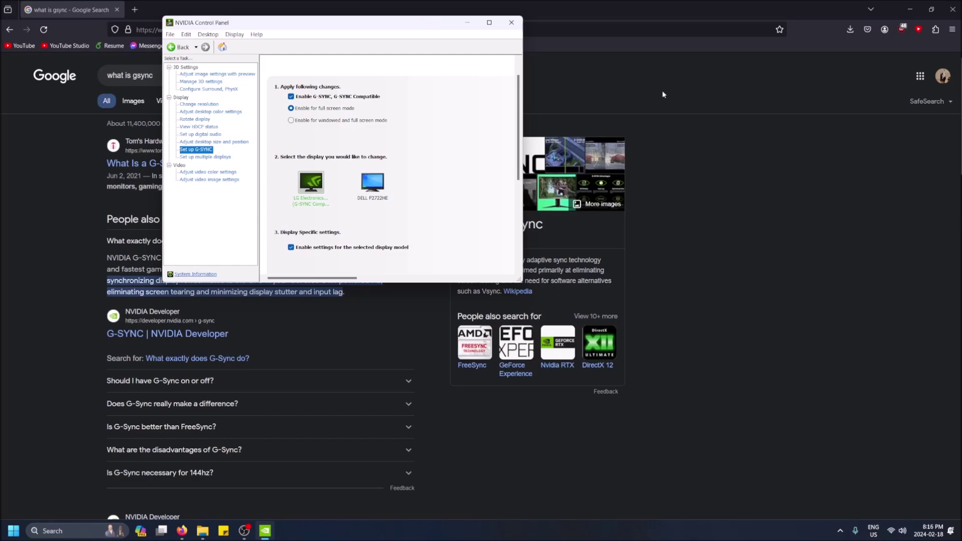
Choose 'Enable for windowed and full screen mode' for the LG monitor and apply it
click(291, 121)
scroll(350, 162, down, 1)
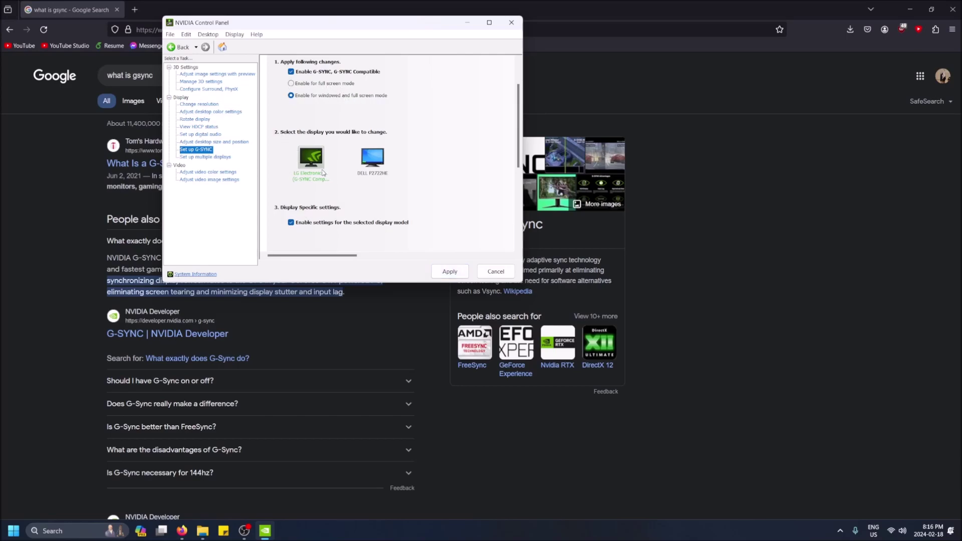
click(450, 274)
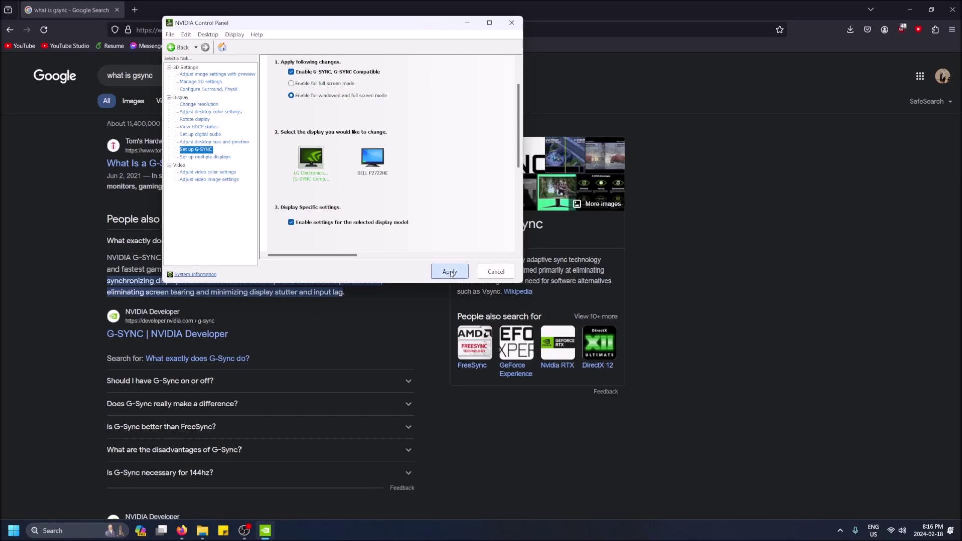